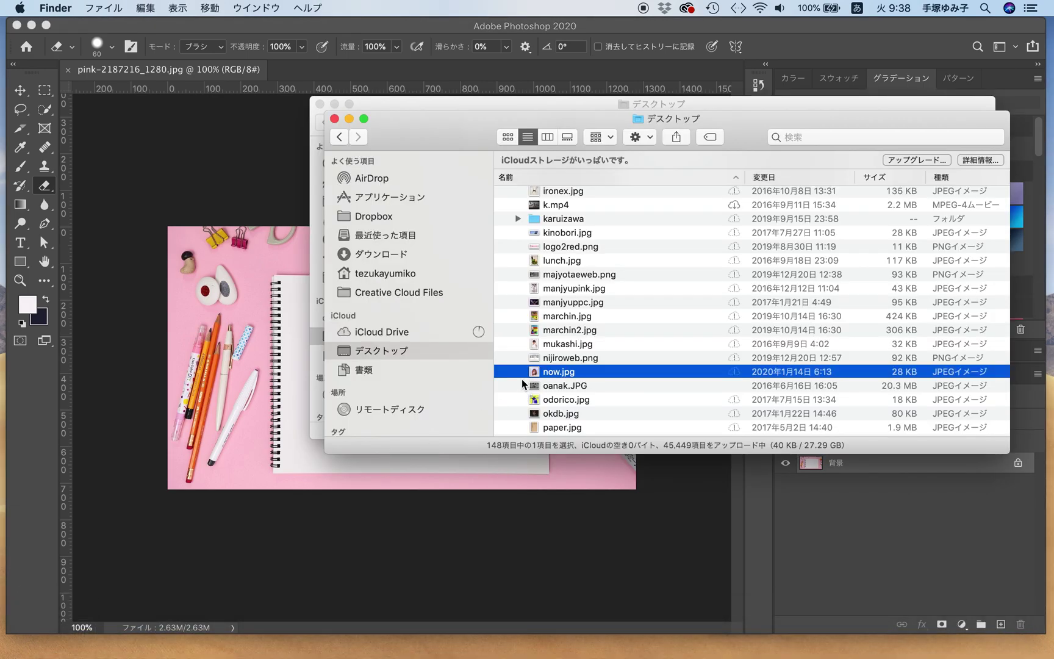
Place now.jpg from the desktop over the blank notebook page, scaled to about 32% width and 34% height
left_click_drag(557, 374, 283, 369)
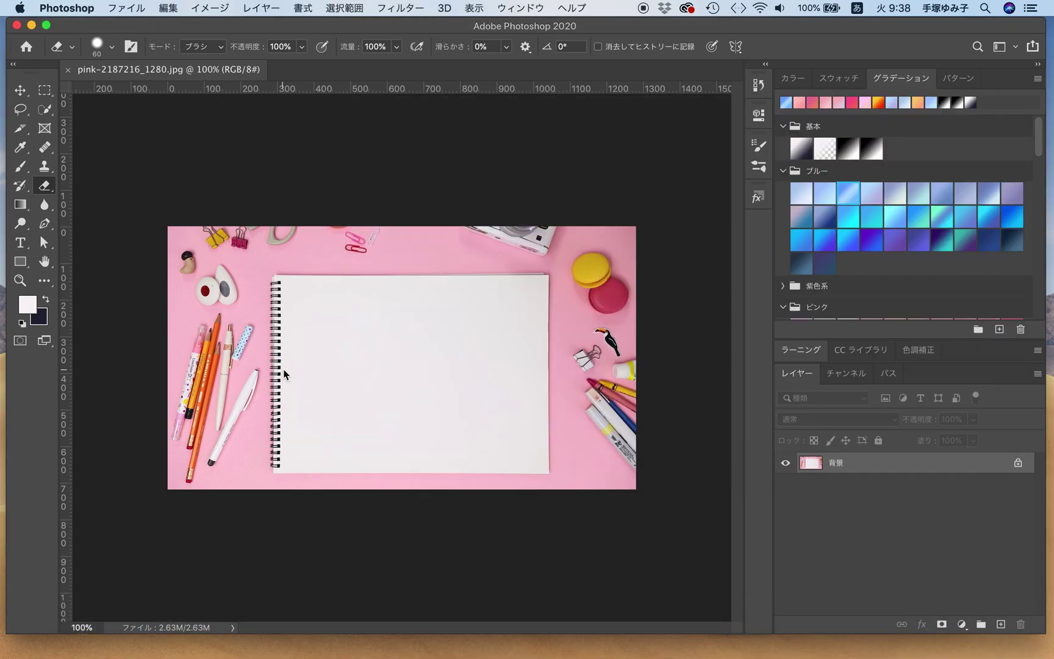
left_click_drag(533, 226, 489, 279)
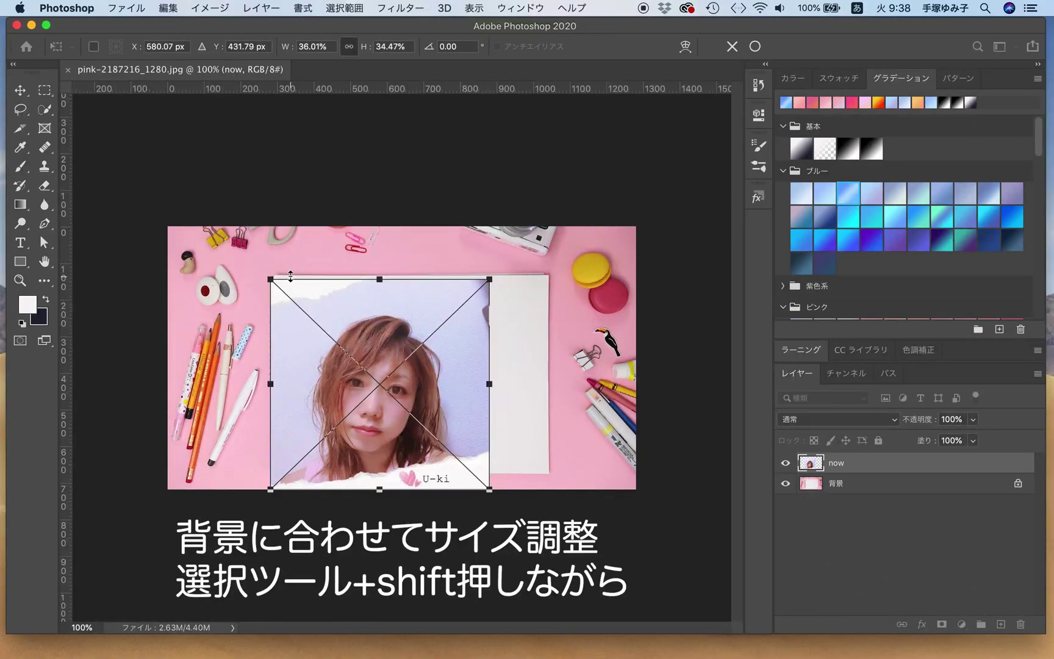
left_click_drag(268, 280, 293, 281)
left_click(489, 489)
left_click_drag(389, 385, 417, 370)
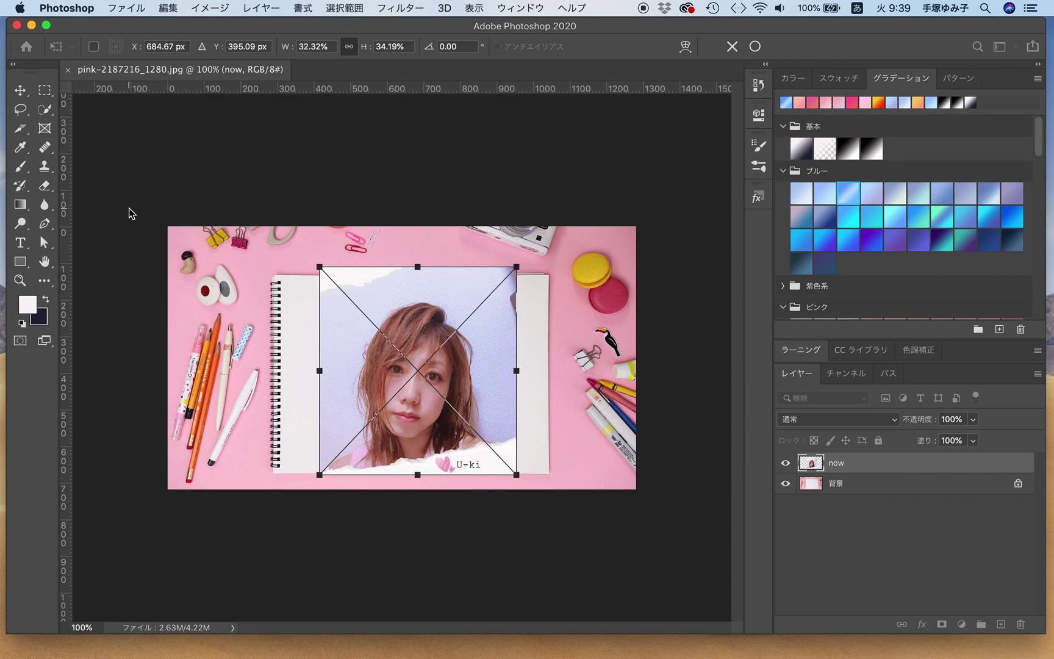
key("Return")
key("e")
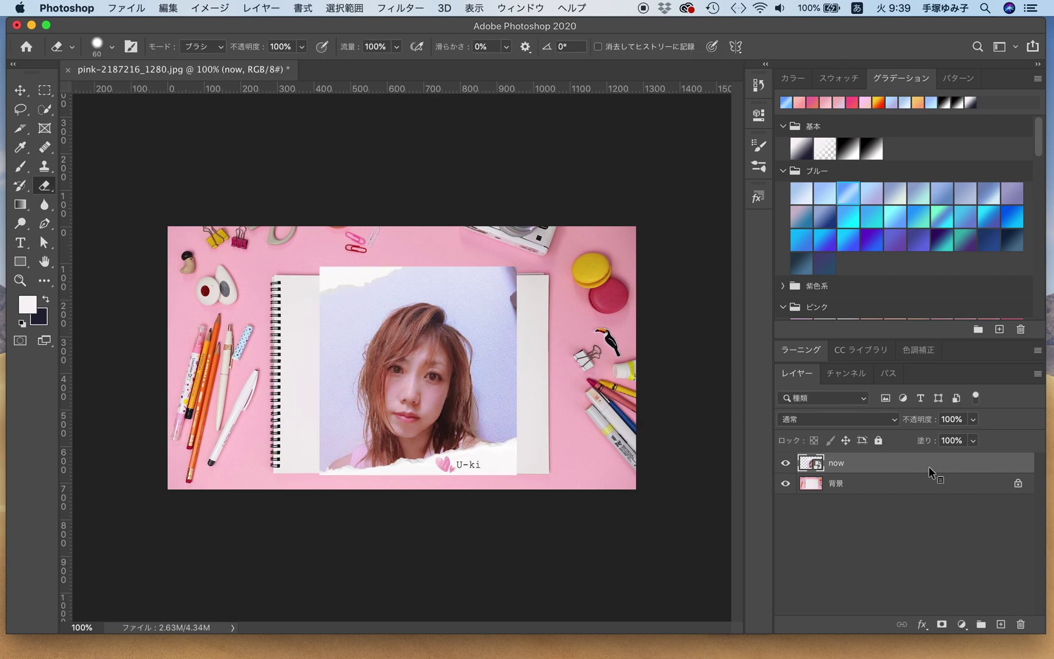
Convert the placed portrait layer to a smart object and duplicate it
right_click(928, 467)
left_click(827, 153)
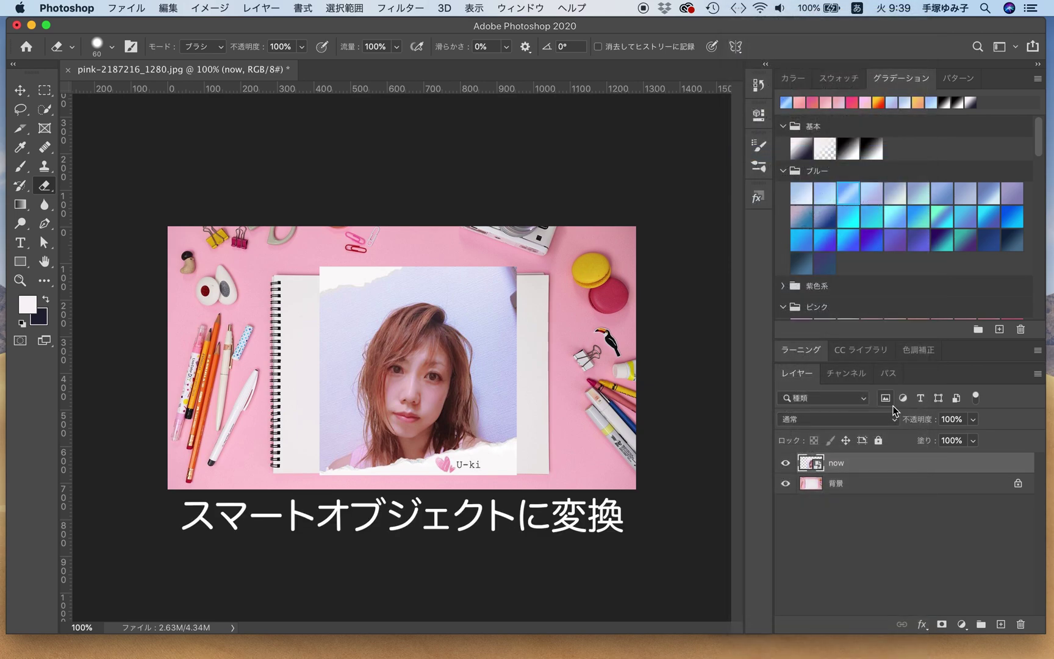
left_click_drag(903, 466, 1001, 623)
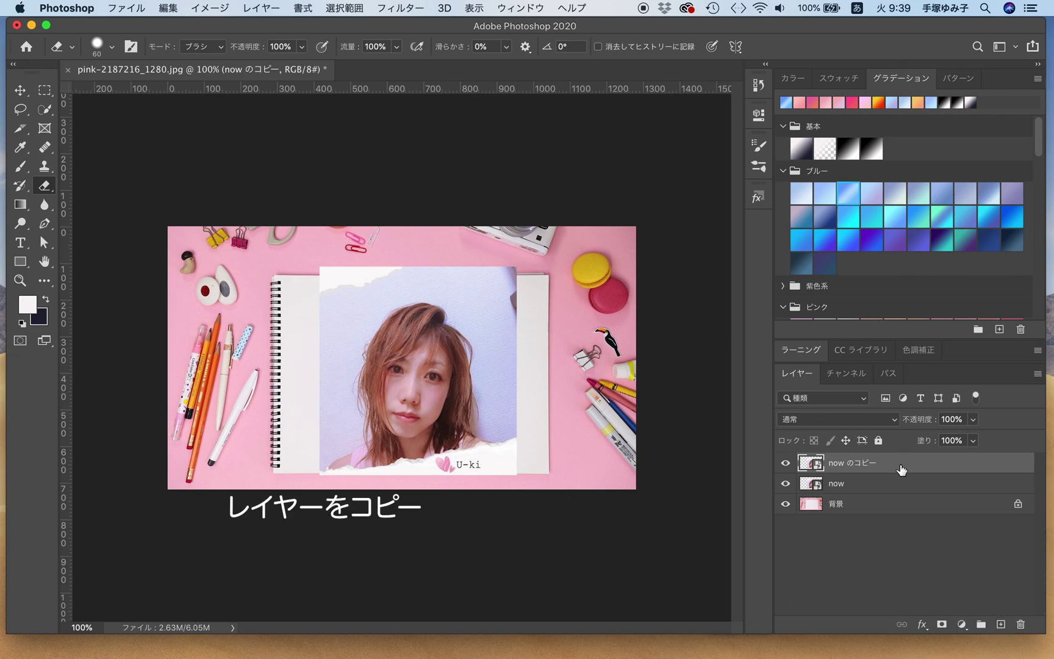
Add a Black & White (白黒) adjustment layer with the default preset above the duplicated portrait layer
left_click(963, 623)
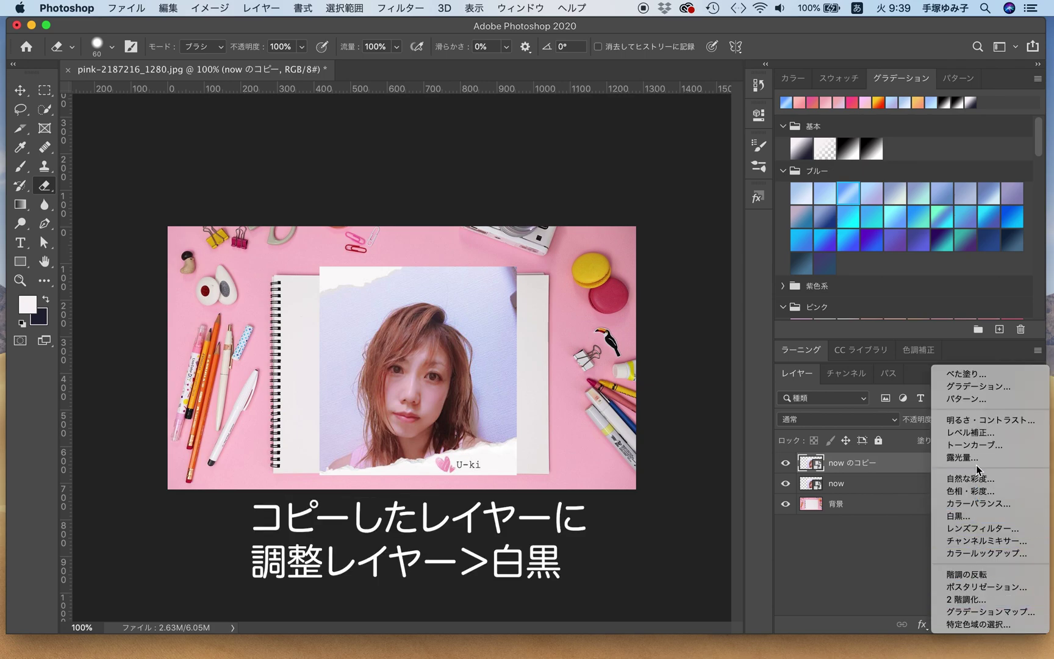
left_click(974, 515)
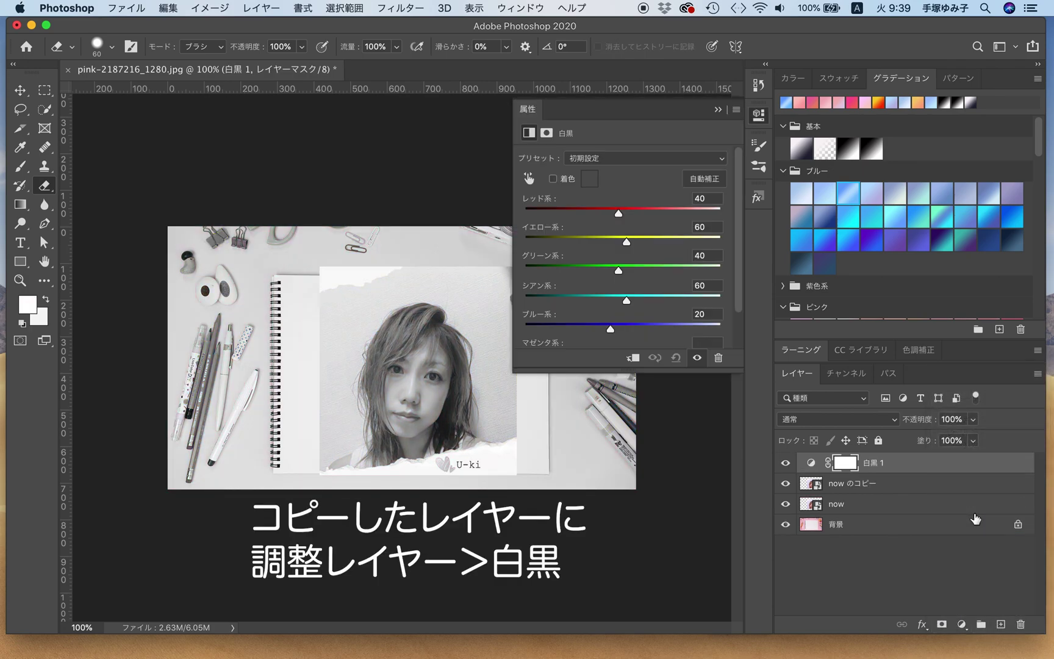
left_click(717, 109)
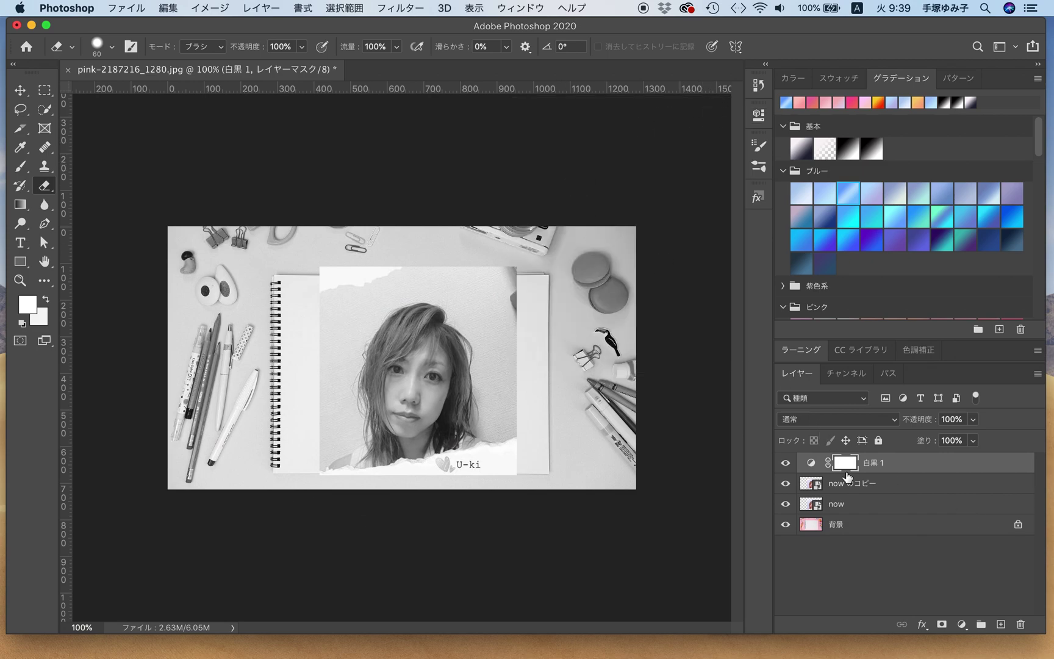
Invert the tones of the duplicated portrait layer and set its blend mode to Color Dodge (覆い焼きカラー)
left_click(873, 491)
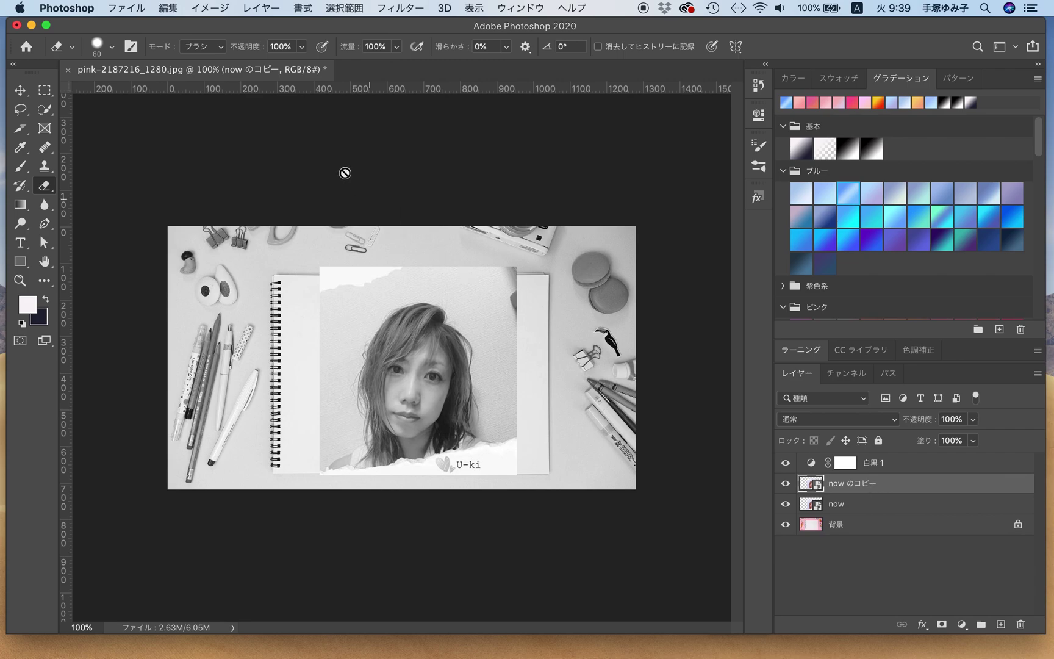
left_click(206, 9)
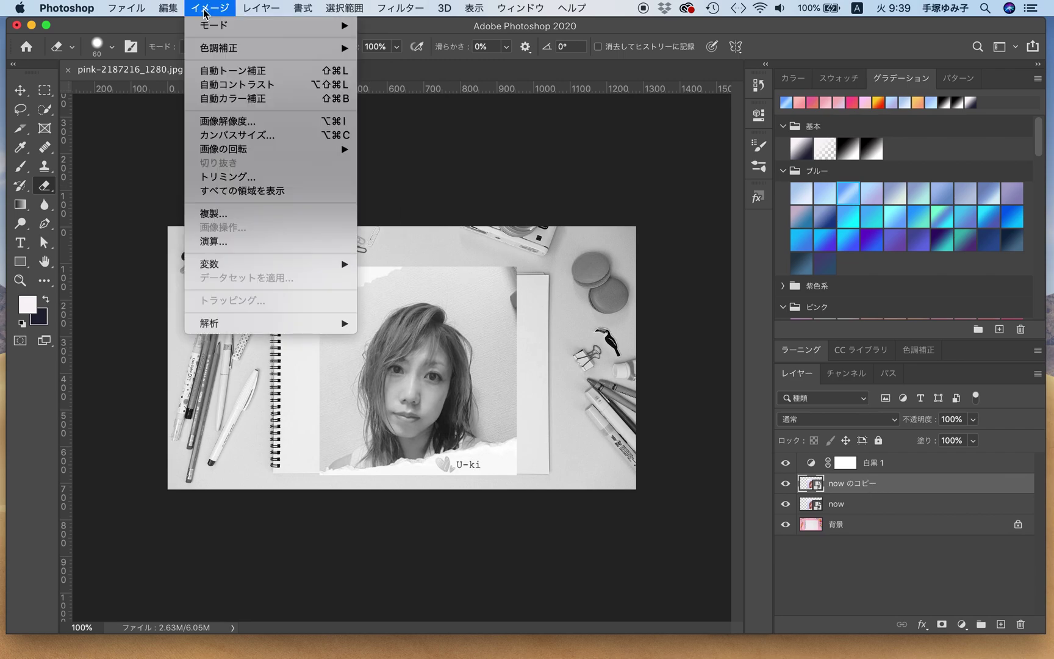
mouse_move(223, 50)
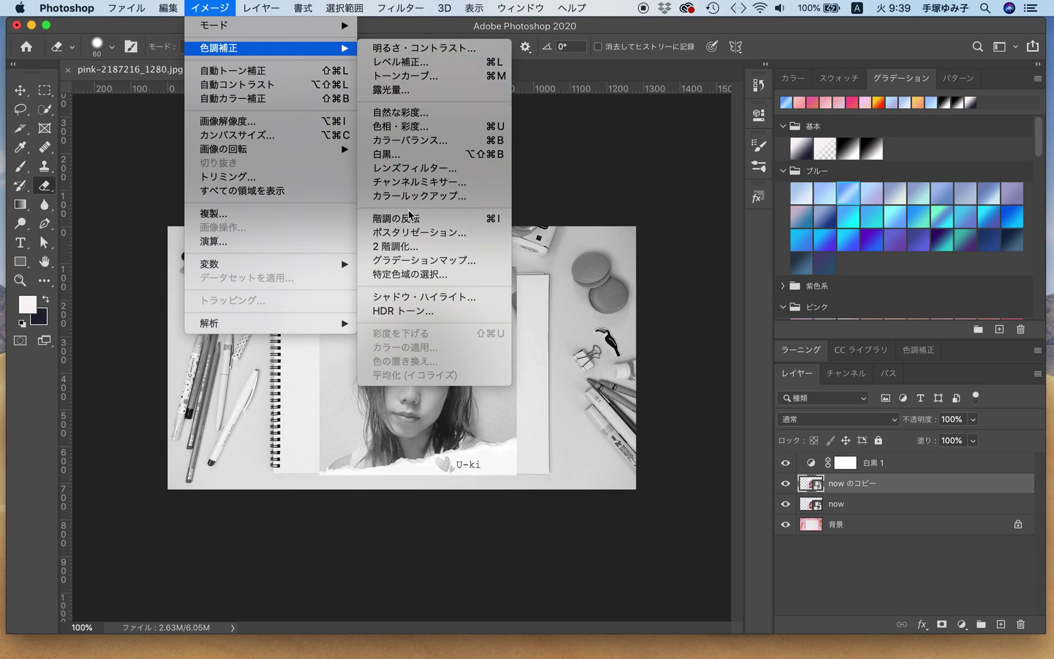
left_click(438, 224)
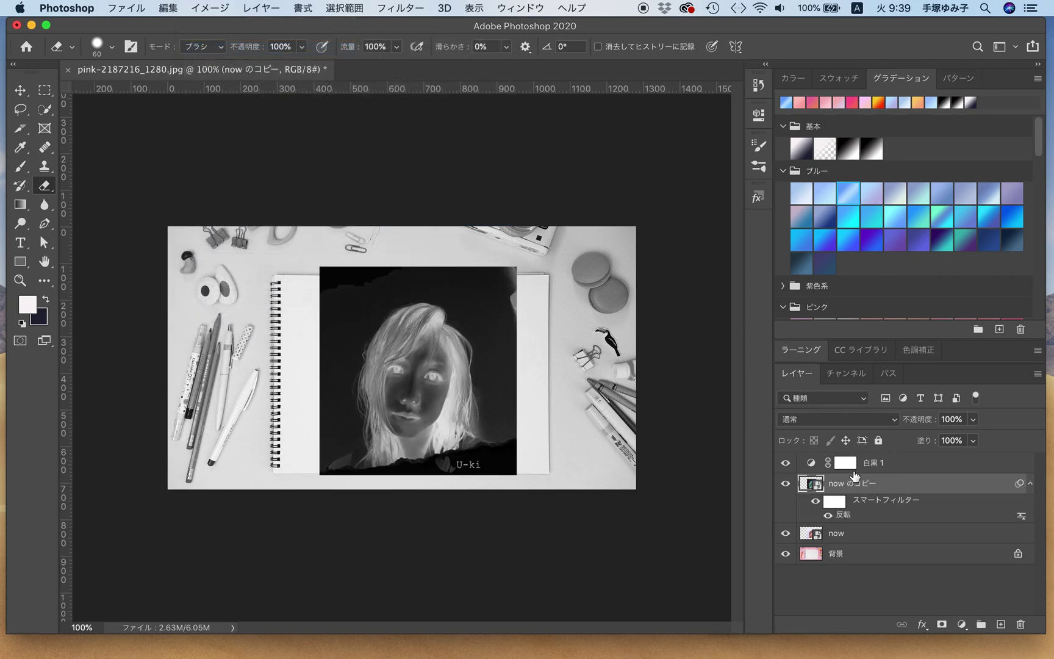
left_click(895, 421)
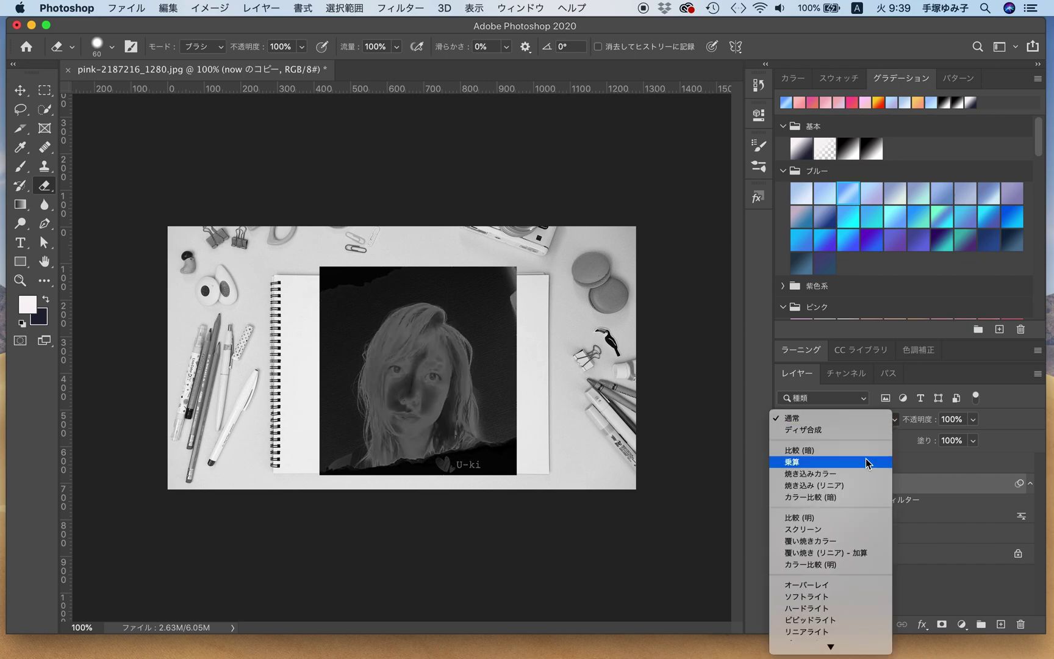
left_click(857, 541)
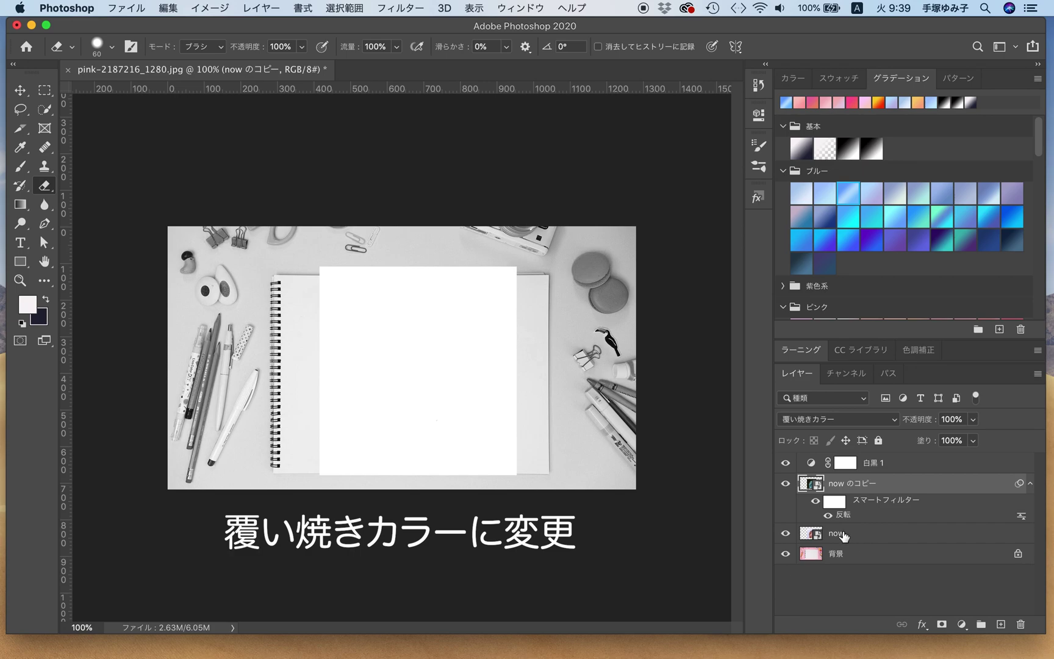
Apply a Gaussian Blur (ぼかし (ガウス)) with a radius of 44.4 pixels to the duplicated portrait layer
left_click(402, 8)
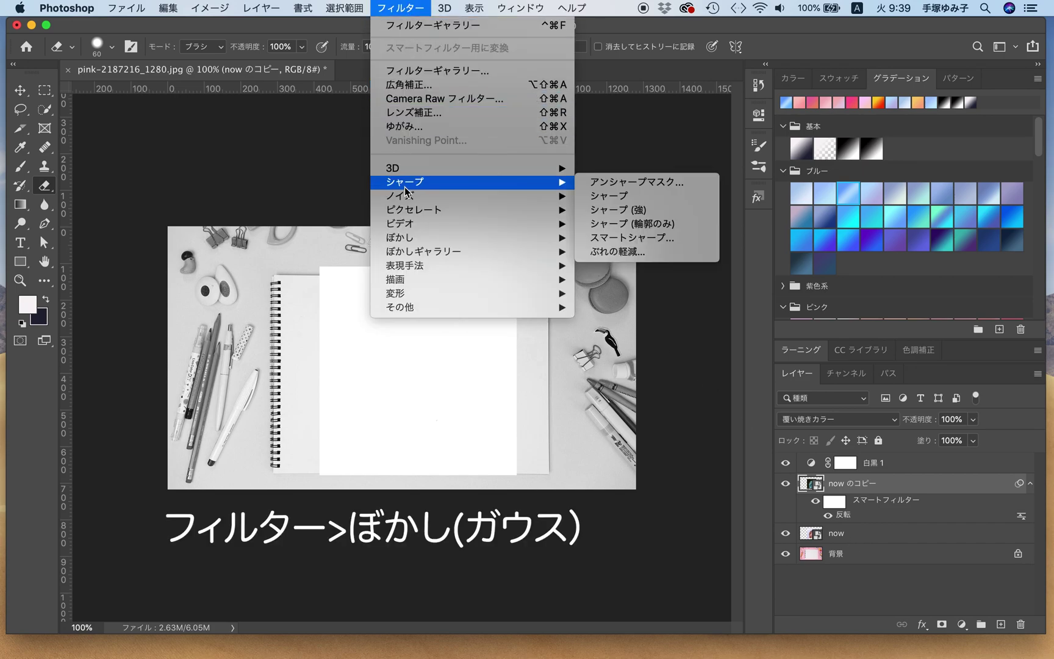
mouse_move(397, 239)
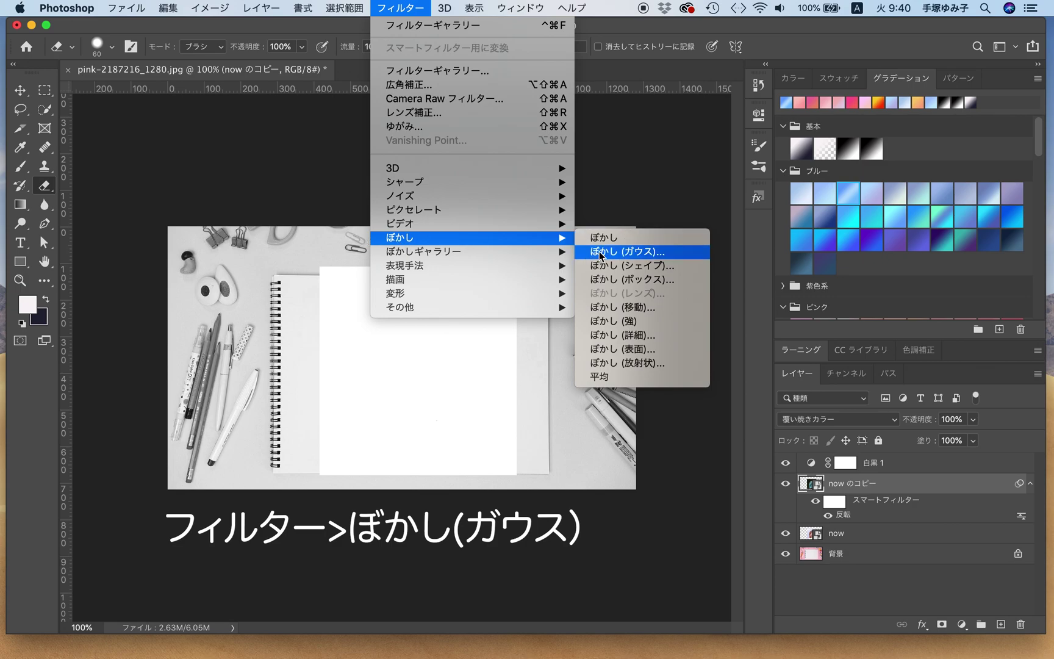
left_click(635, 251)
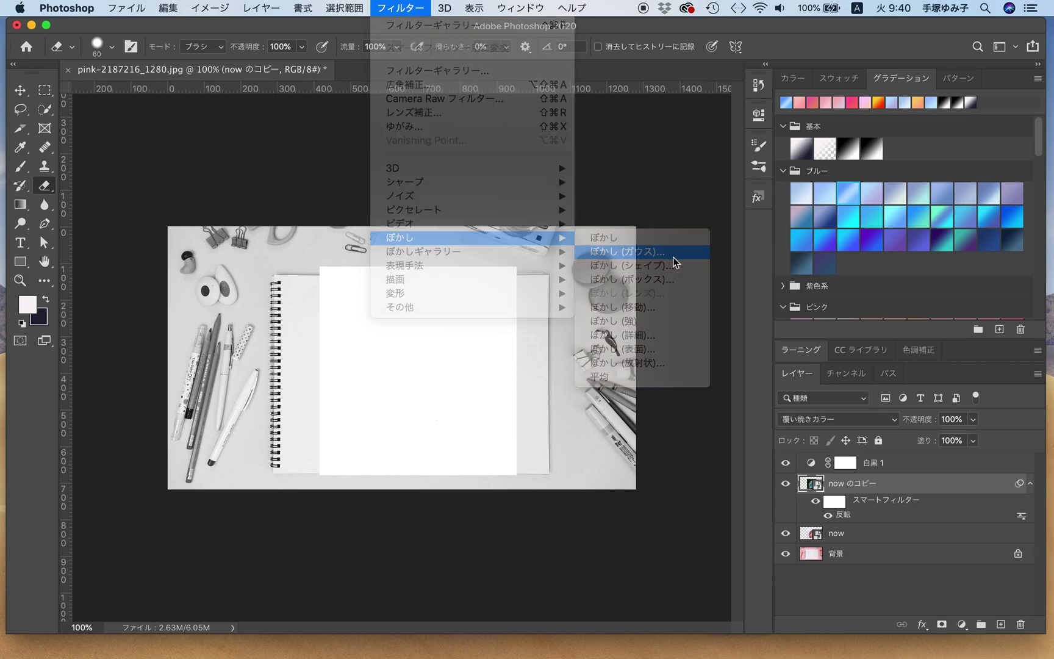
left_click_drag(659, 269, 647, 273)
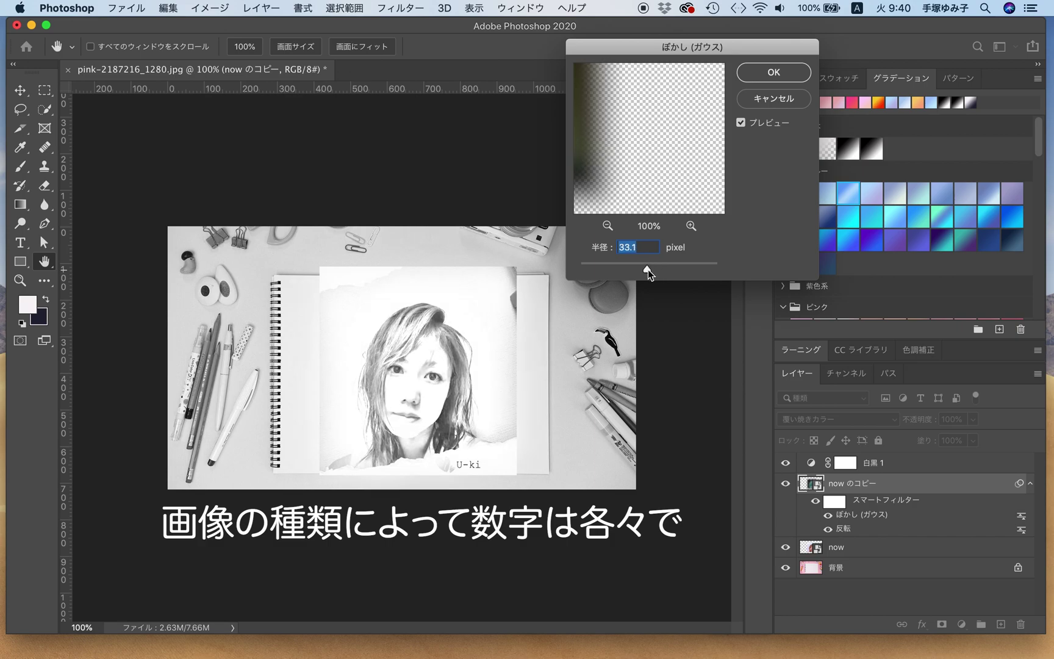
left_click_drag(647, 269, 652, 271)
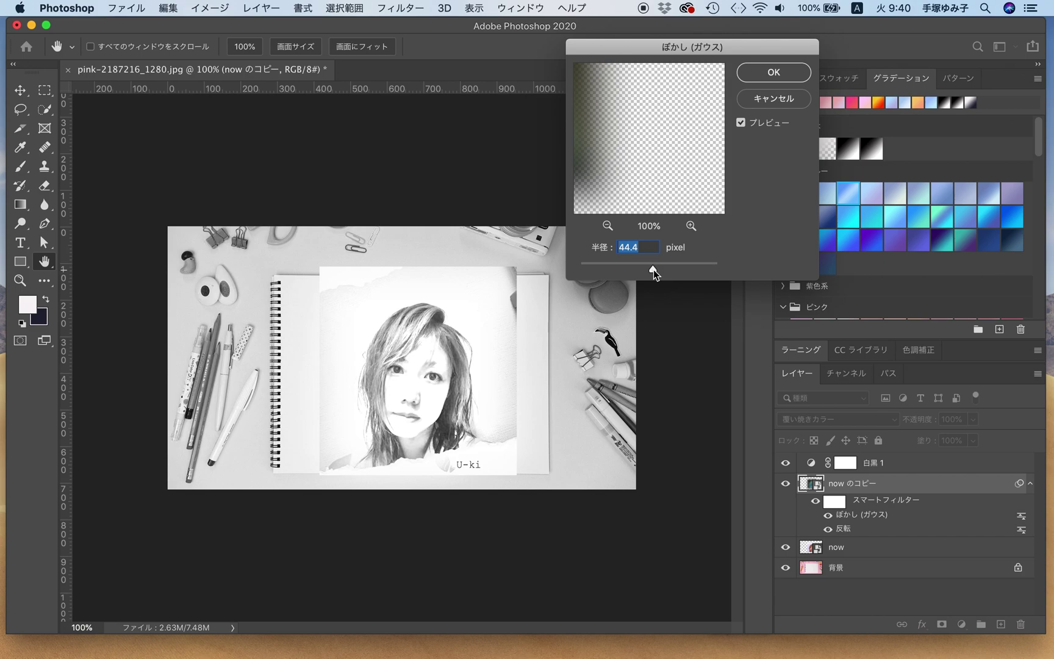
left_click(763, 73)
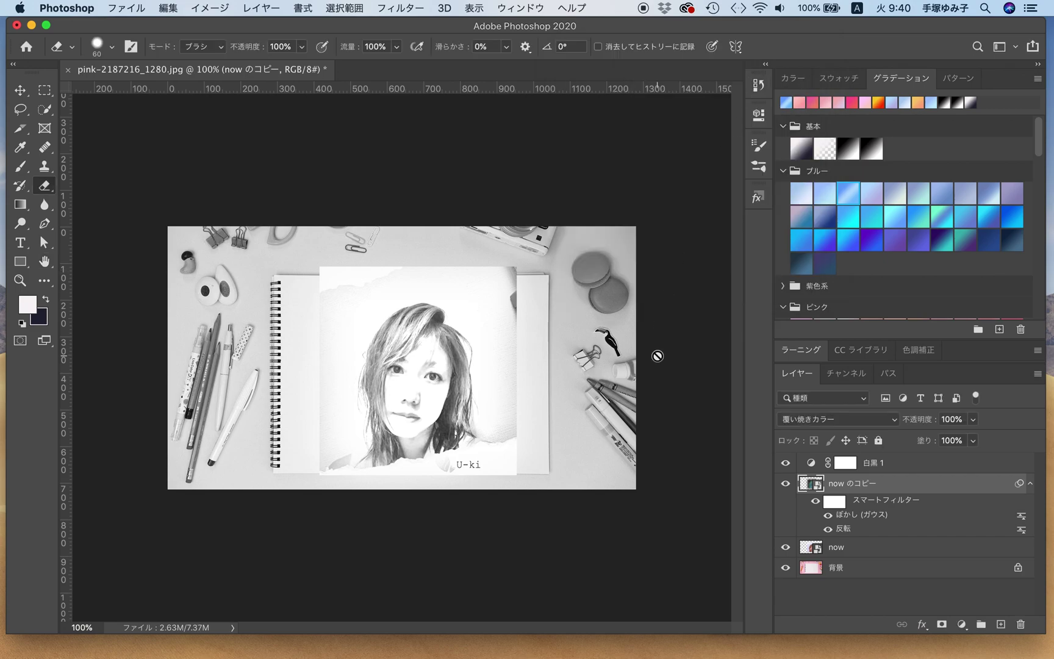
Apply the Filter Gallery's Spatter (はね) brush stroke to the original portrait layer with spray radius 5 and smoothness 8
left_click(883, 548)
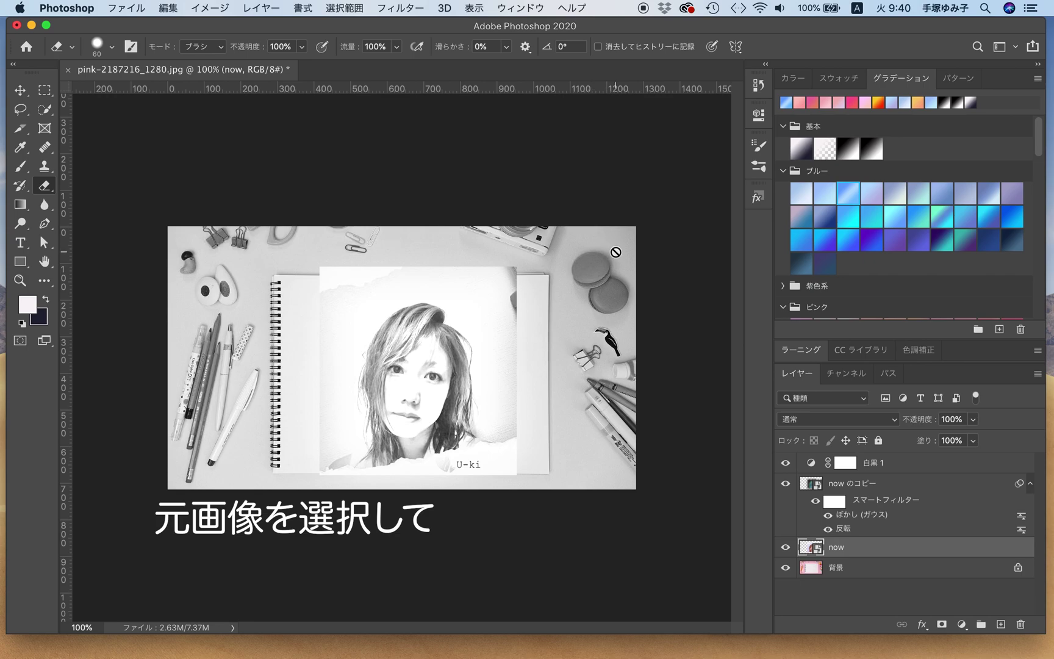
left_click(210, 8)
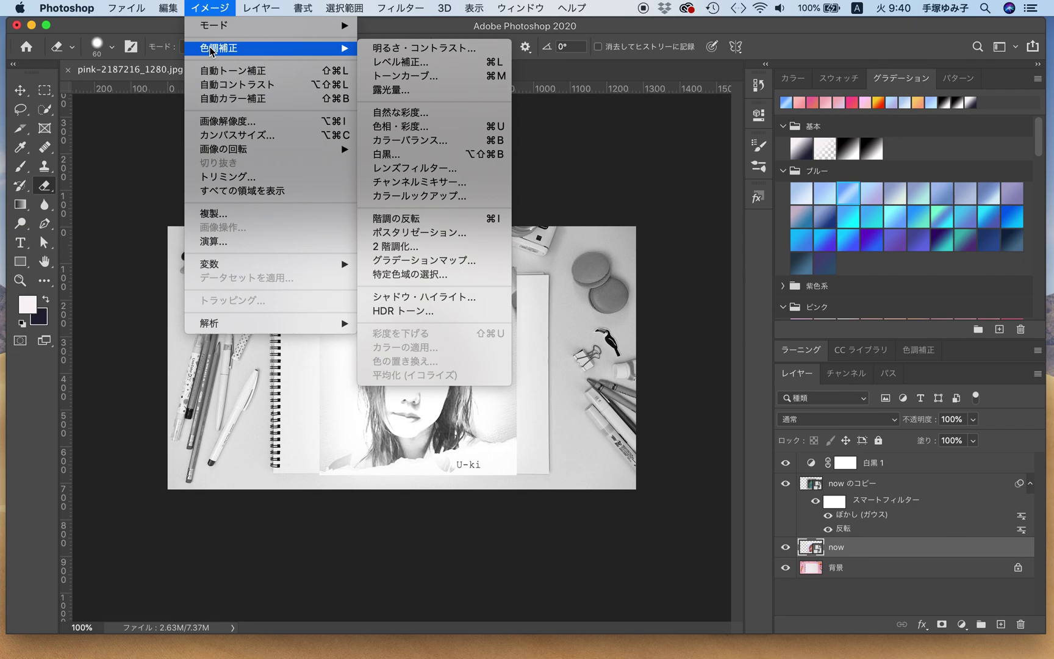
mouse_move(410, 11)
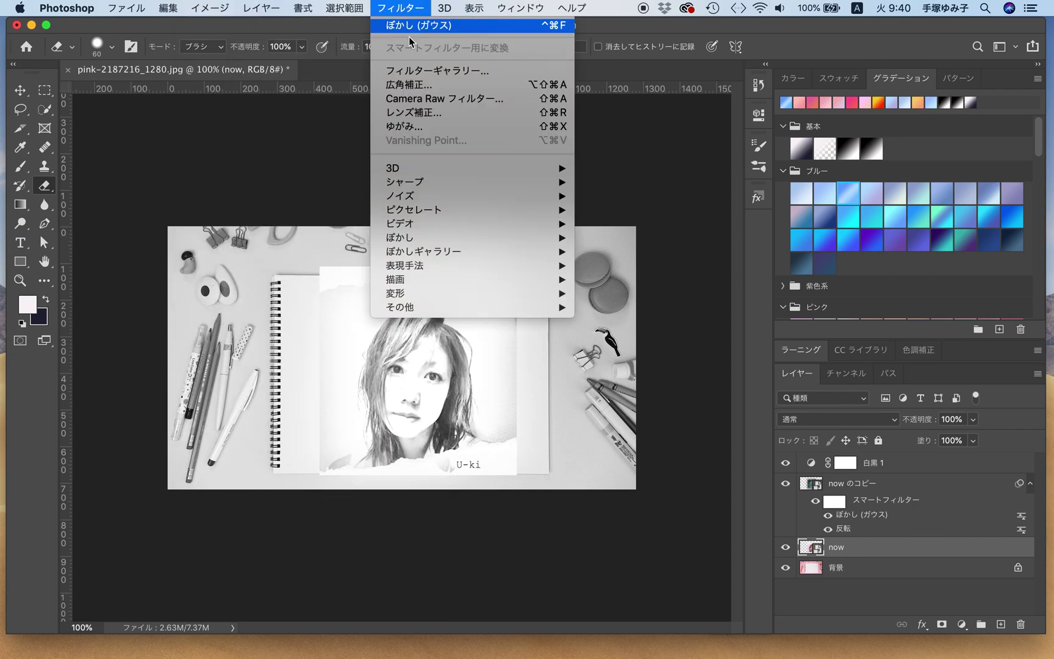
left_click(412, 70)
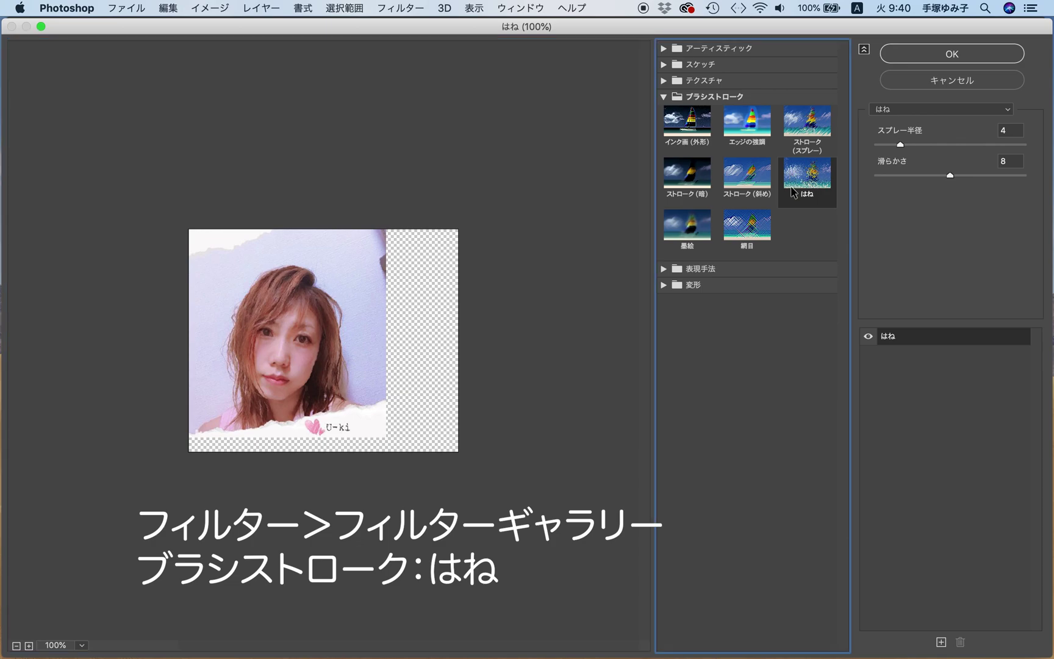
left_click(900, 145)
left_click_drag(901, 145, 896, 145)
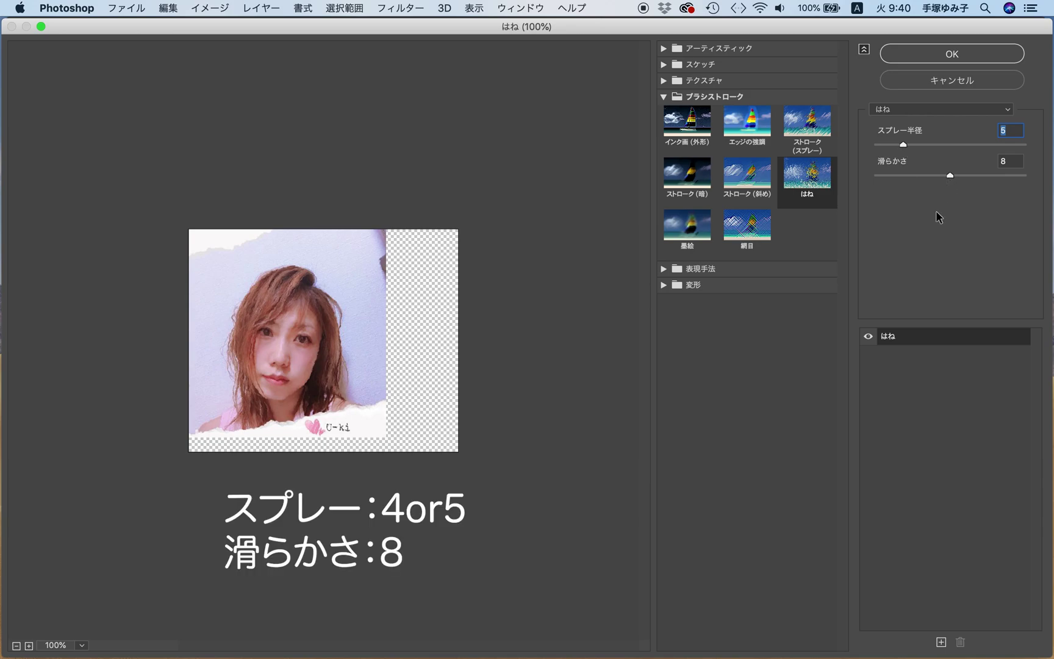
left_click(920, 52)
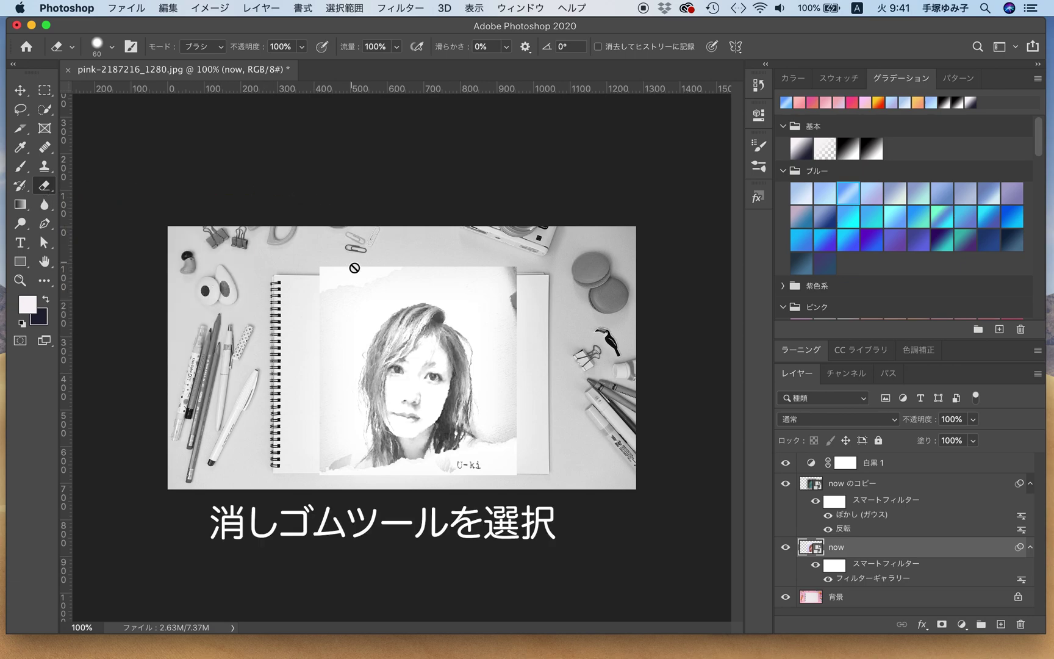
Rasterize the original portrait layer and erase the photo background around the head so it blends into the notebook page
left_click(322, 310)
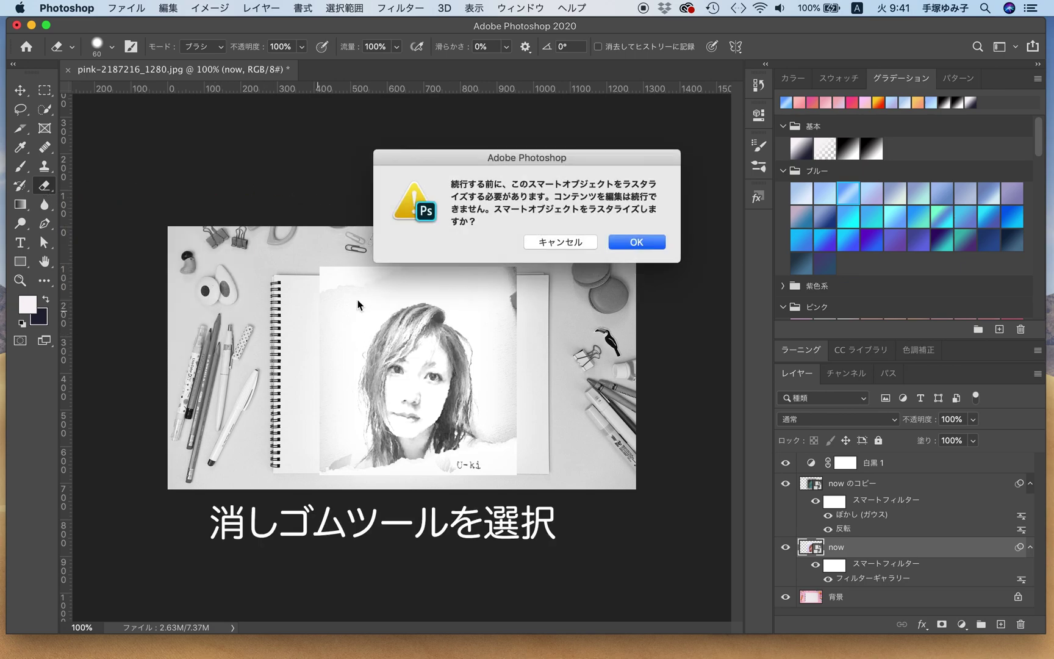
left_click(638, 246)
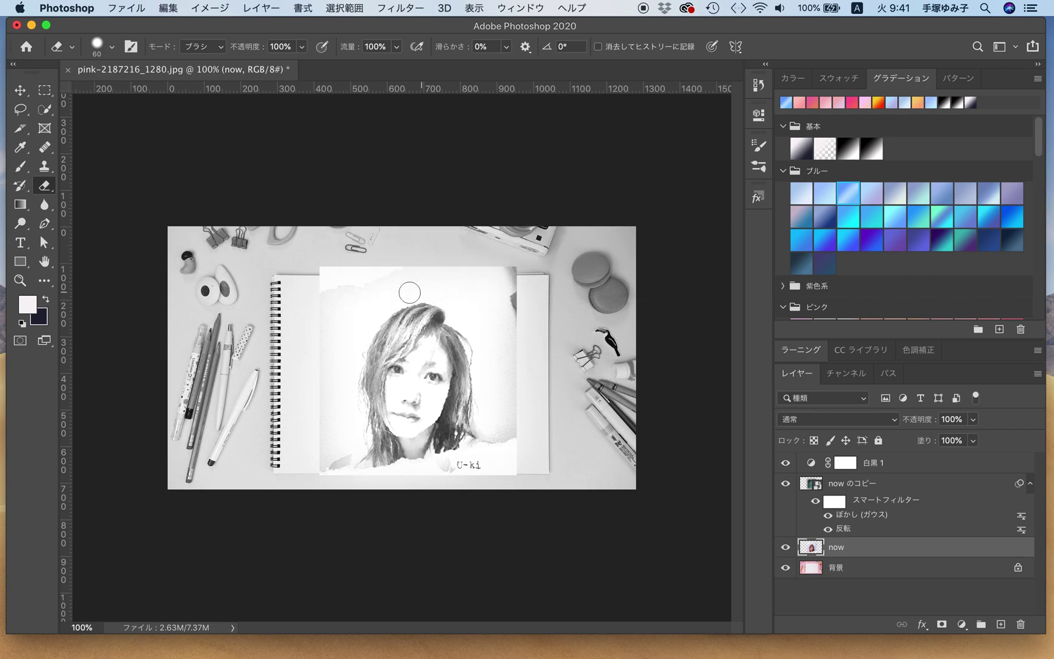
mouse_move(329, 279)
mouse_move(329, 279)
left_mouse_down()
mouse_move(365, 272)
mouse_move(515, 270)
mouse_move(515, 474)
mouse_move(501, 463)
mouse_move(366, 483)
mouse_move(317, 473)
mouse_move(313, 346)
mouse_move(296, 286)
mouse_move(328, 349)
mouse_move(334, 313)
mouse_move(343, 339)
mouse_move(341, 418)
mouse_move(319, 455)
mouse_move(349, 435)
mouse_move(330, 384)
left_mouse_up()
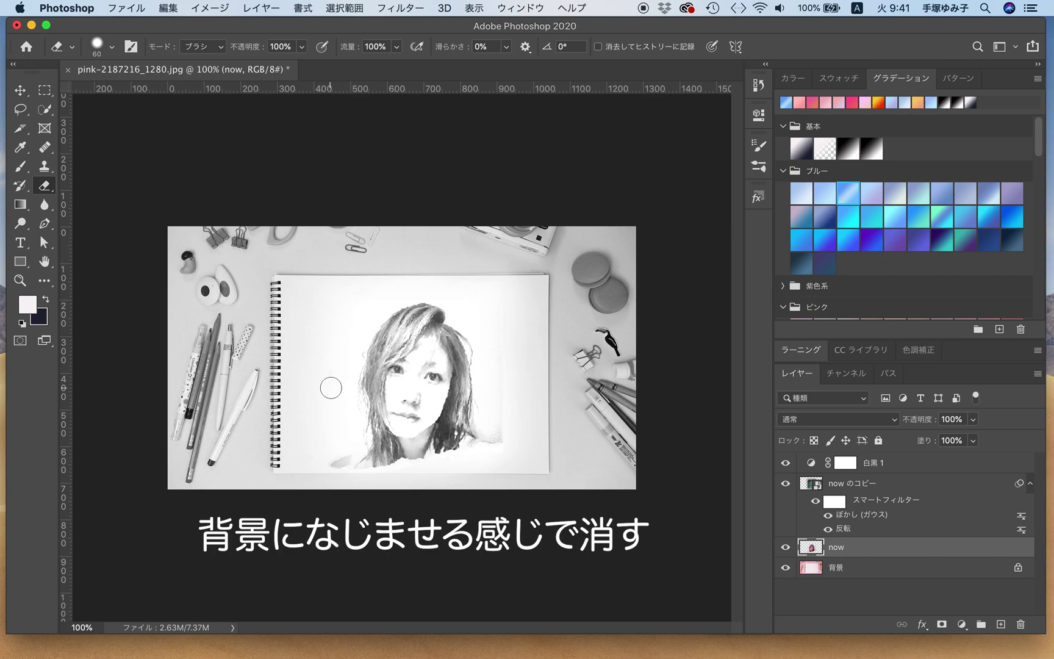
mouse_move(524, 259)
left_mouse_down()
mouse_move(499, 417)
mouse_move(514, 439)
mouse_move(494, 414)
mouse_move(495, 330)
mouse_move(490, 411)
mouse_move(504, 435)
mouse_move(493, 427)
mouse_move(494, 339)
mouse_move(478, 313)
mouse_move(505, 398)
mouse_move(488, 437)
left_mouse_up()
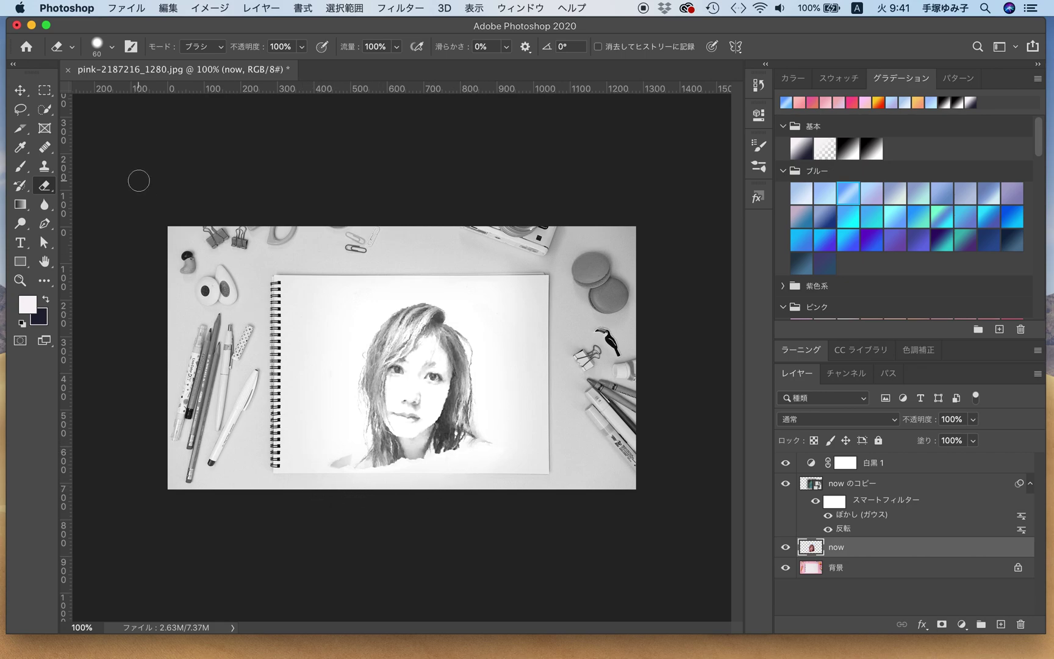
Add a Levels (レベル補正) adjustment layer directly above the original portrait layer with the midtone value set to 0.95
left_click(20, 90)
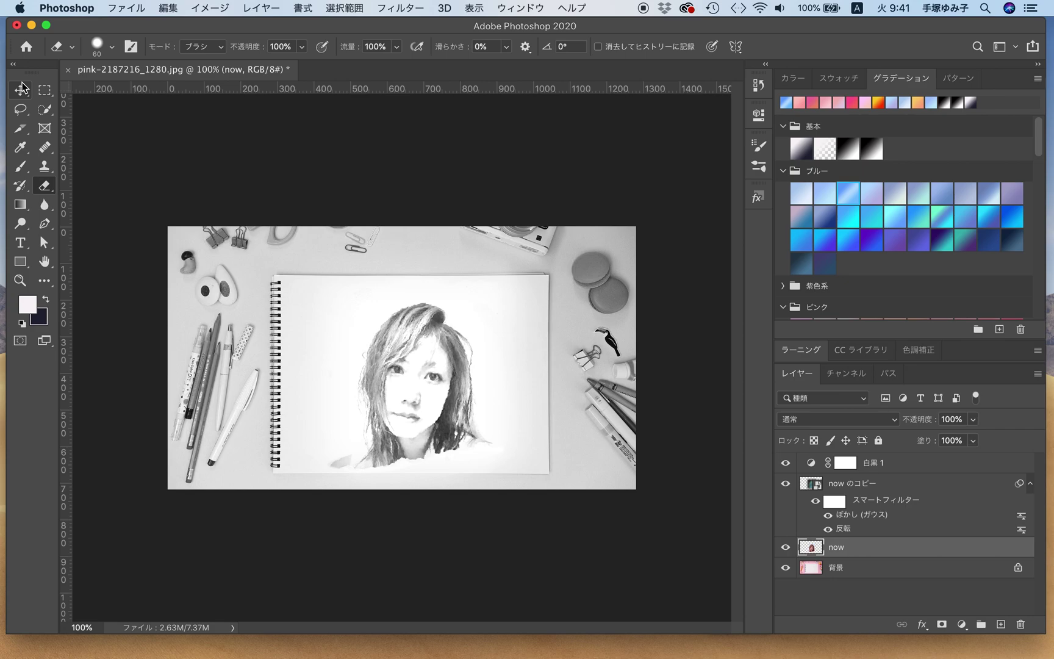
left_click(276, 154)
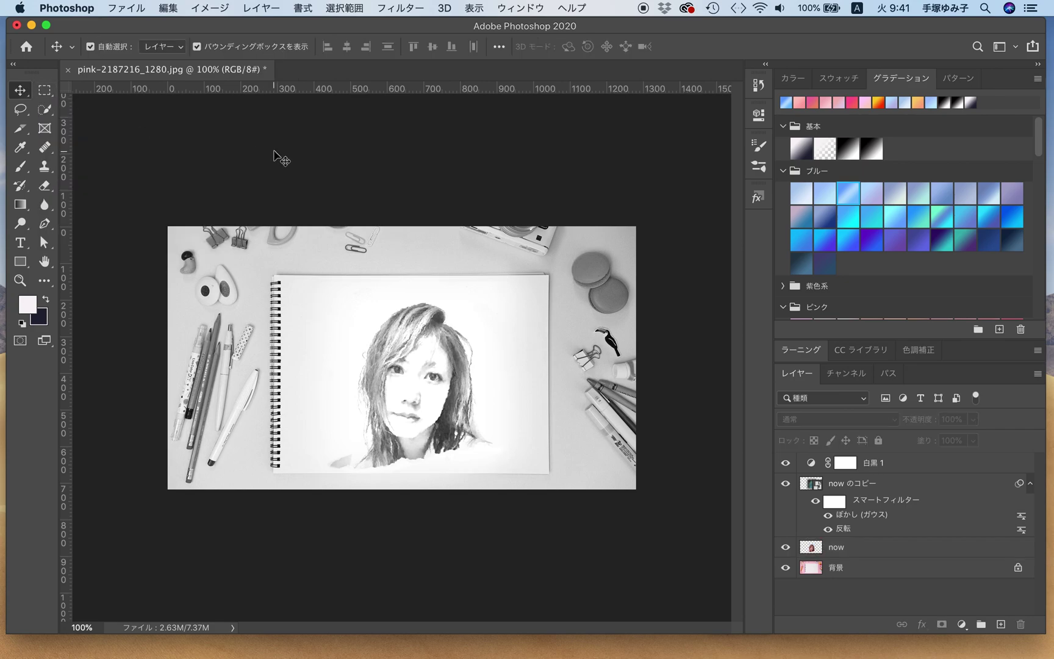
left_click(915, 557)
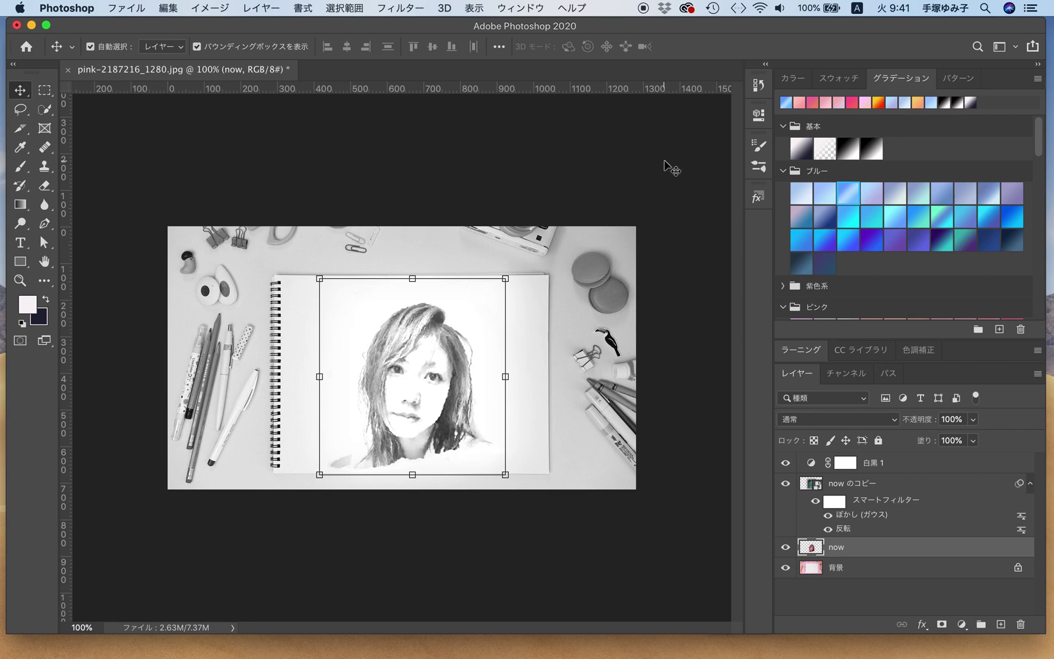
left_click(962, 624)
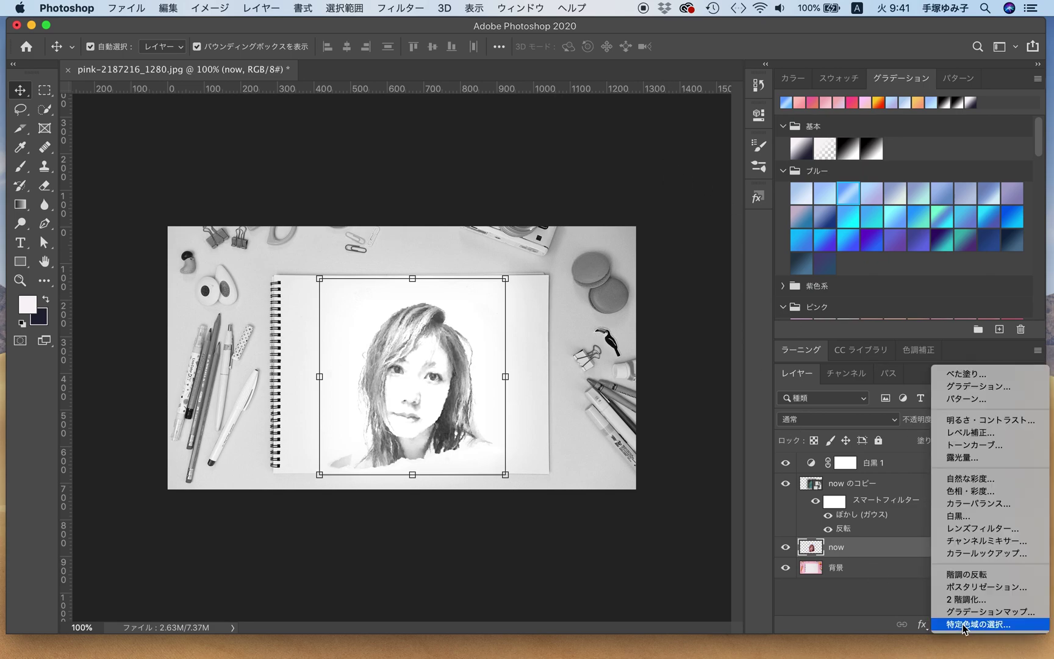
left_click(970, 434)
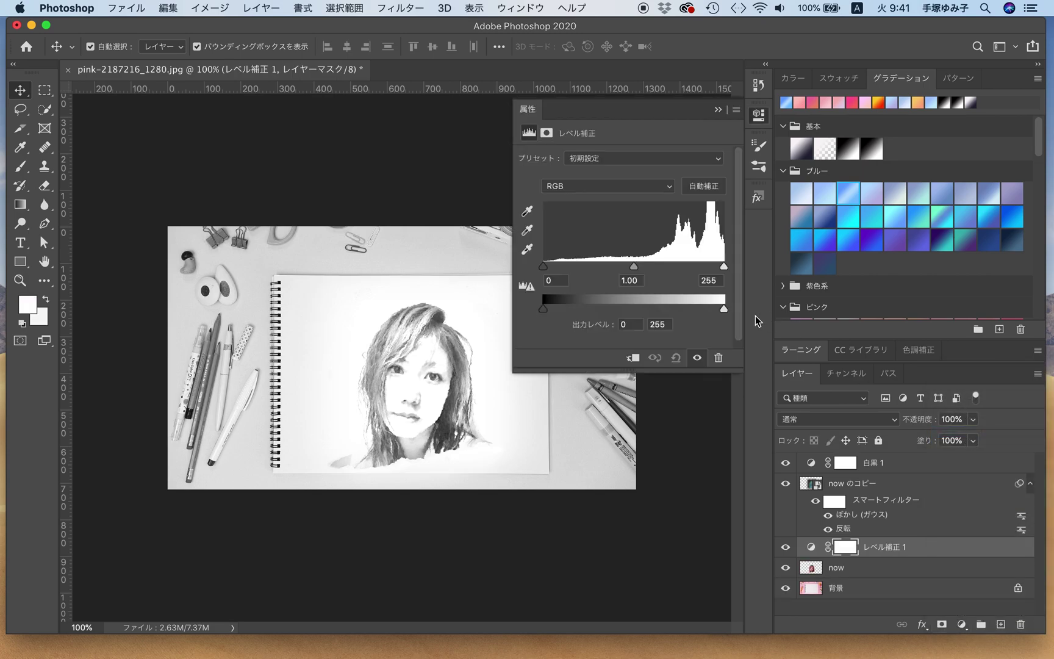
mouse_move(634, 271)
left_mouse_down()
mouse_move(623, 269)
mouse_move(638, 272)
left_mouse_up()
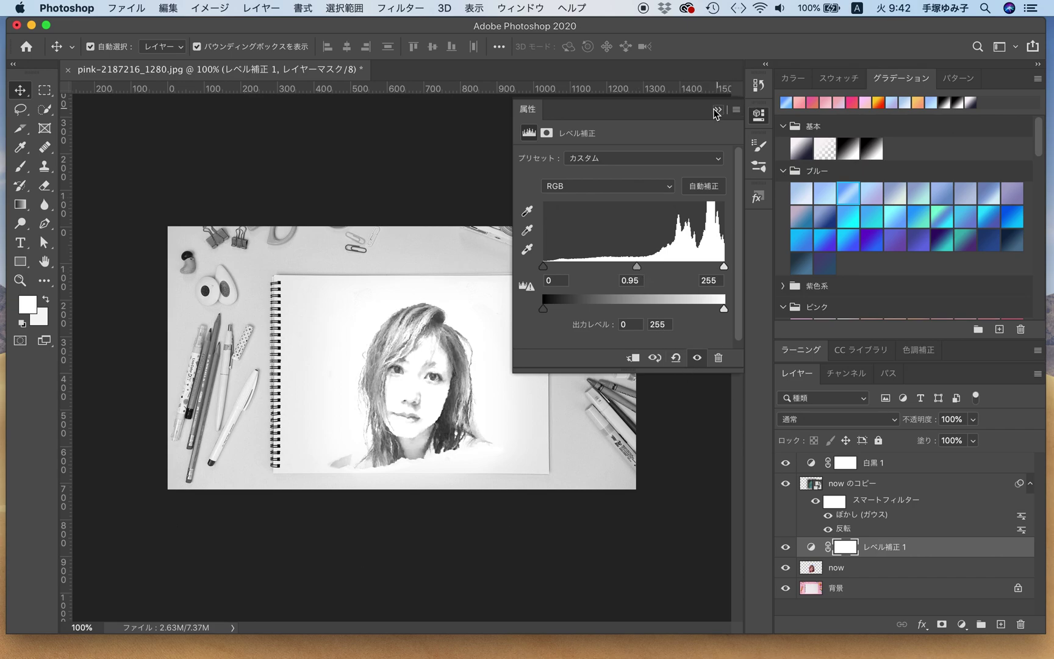
left_click(716, 111)
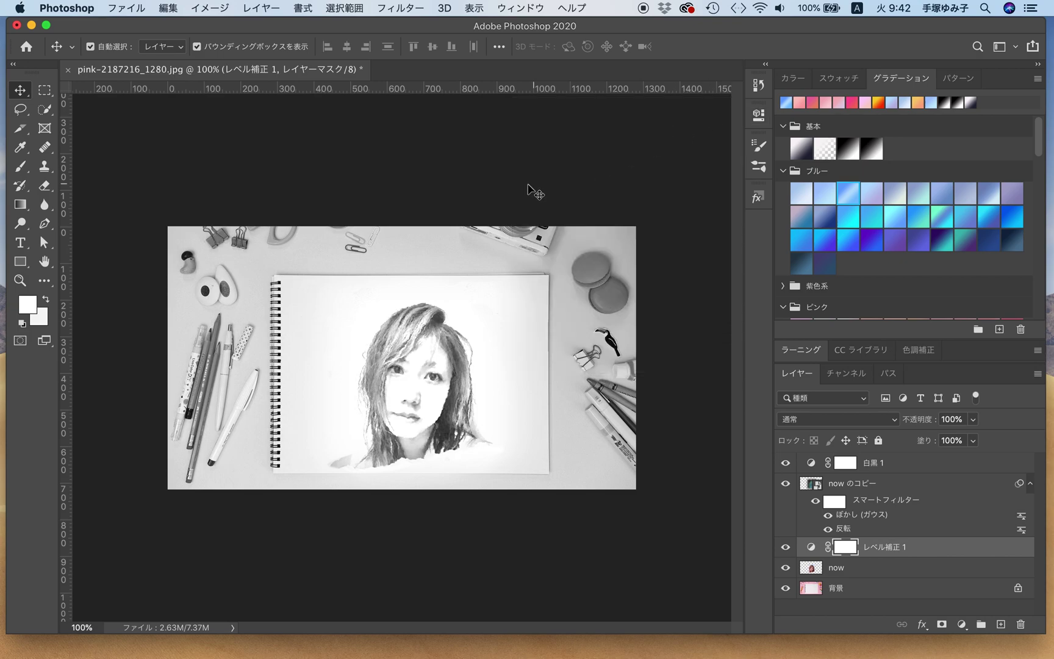
scroll(251, 362, "up", 5)
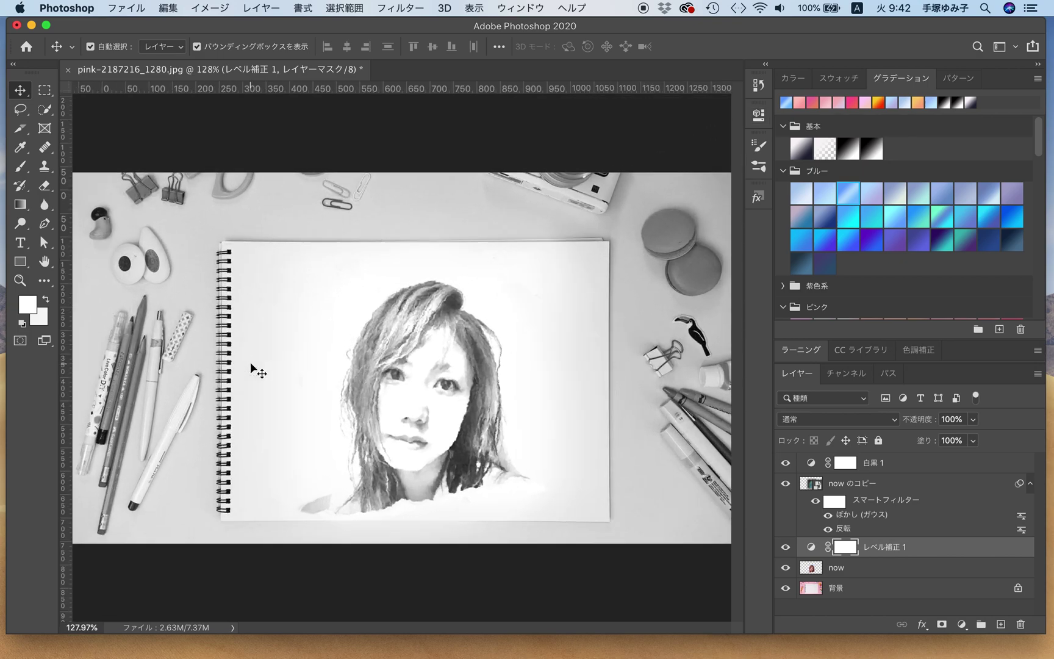